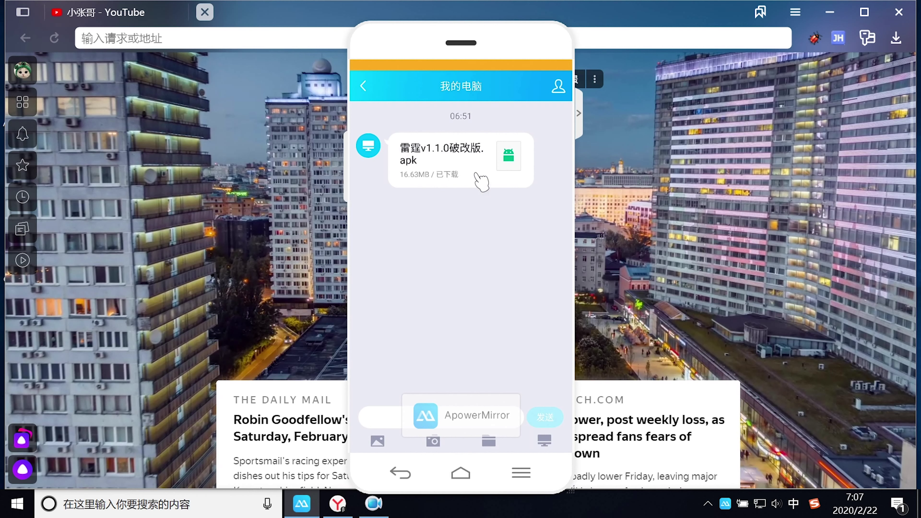
Step: Install the downloaded 雷霆加速器 apk on the phone and launch the app
{"action": "left_click", "coordinate": [477, 165]}
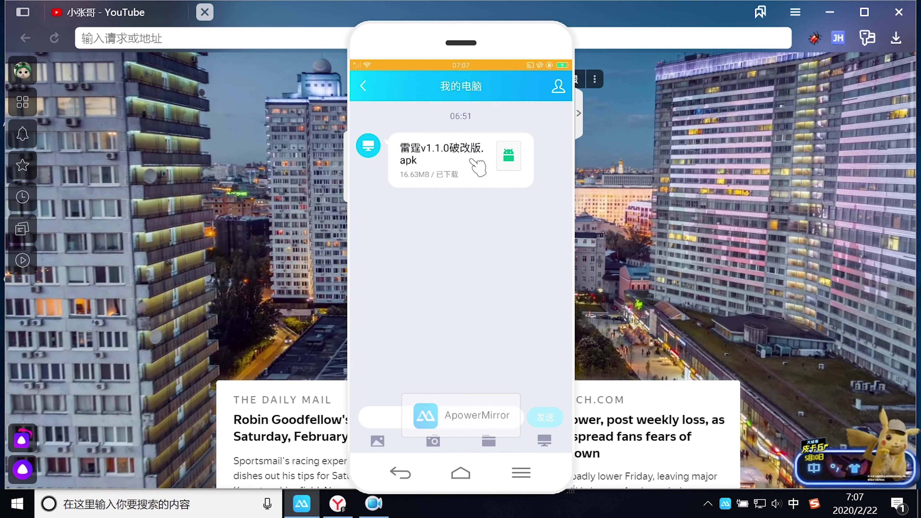
{"action": "left_click", "coordinate": [460, 261]}
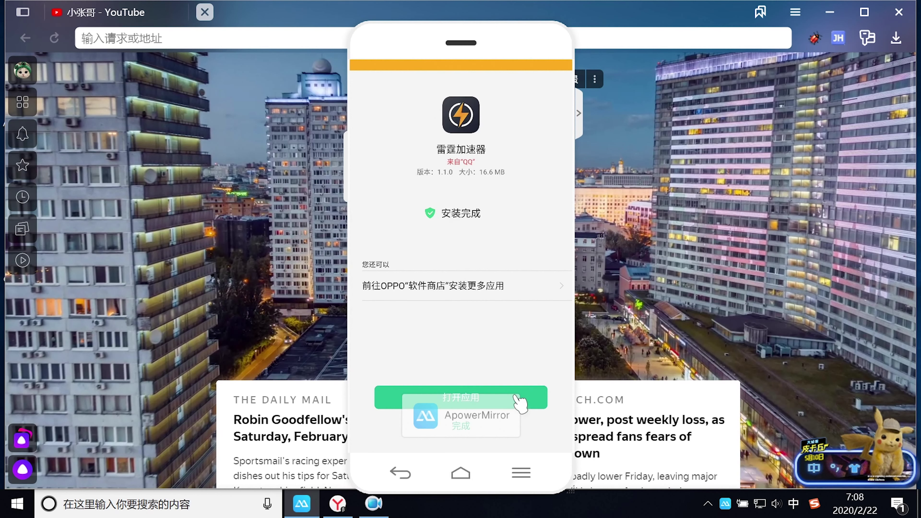
{"action": "left_click", "coordinate": [528, 401]}
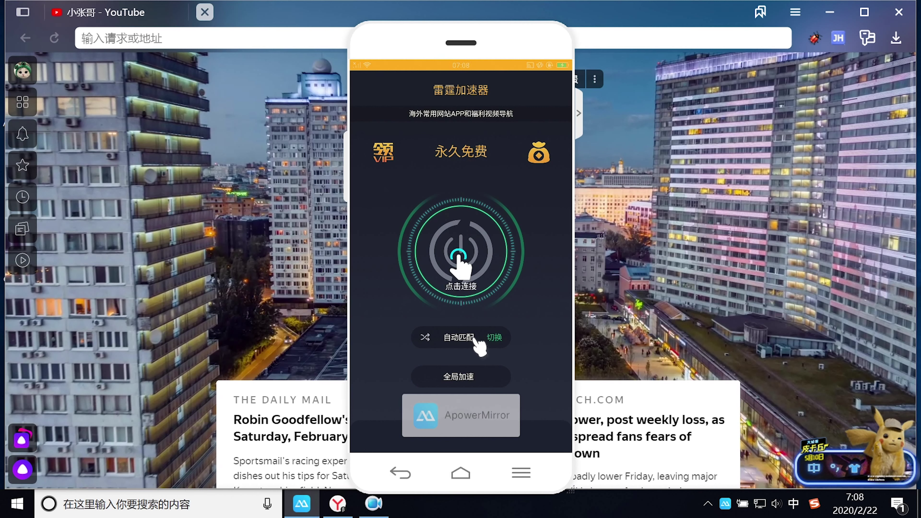
{"action": "left_click", "coordinate": [464, 336]}
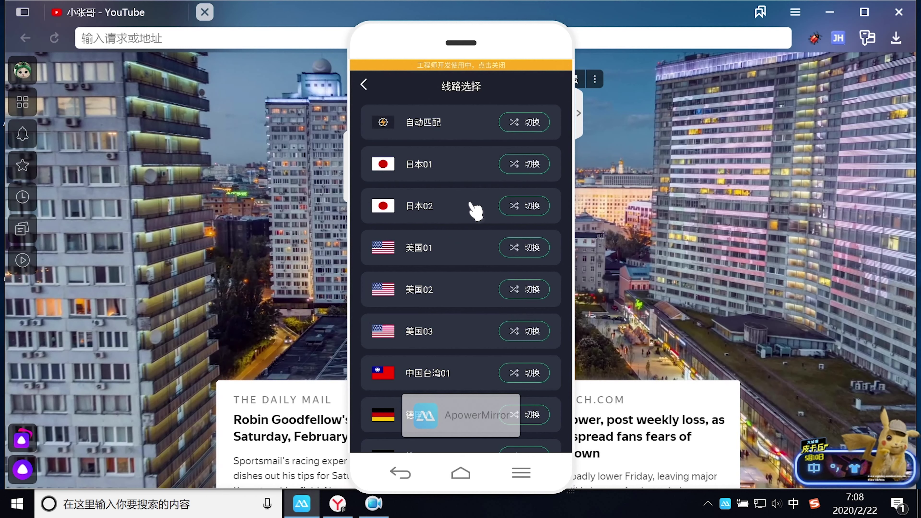
{"action": "scroll", "coordinate": [471, 218], "scroll_direction": "down", "scroll_amount": 5}
{"action": "scroll", "coordinate": [470, 240], "scroll_direction": "down", "scroll_amount": 10}
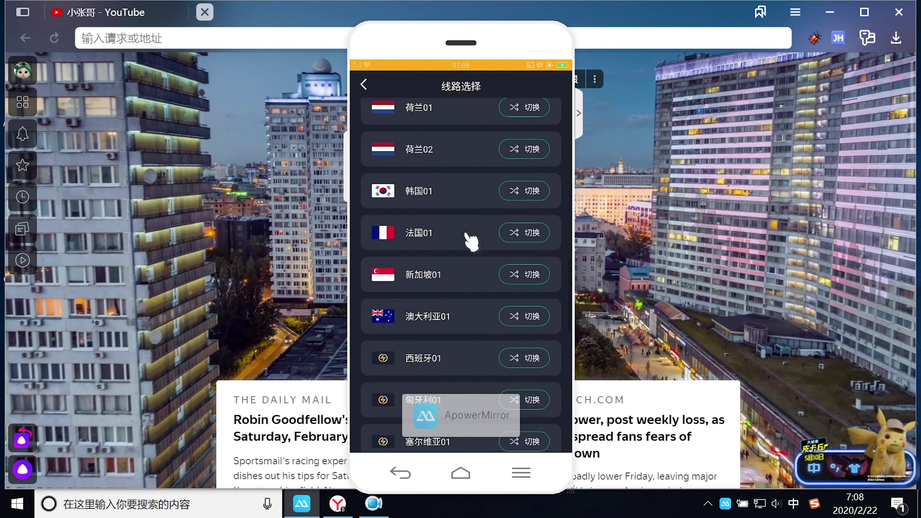
{"action": "scroll", "coordinate": [469, 242], "scroll_direction": "down", "scroll_amount": 1}
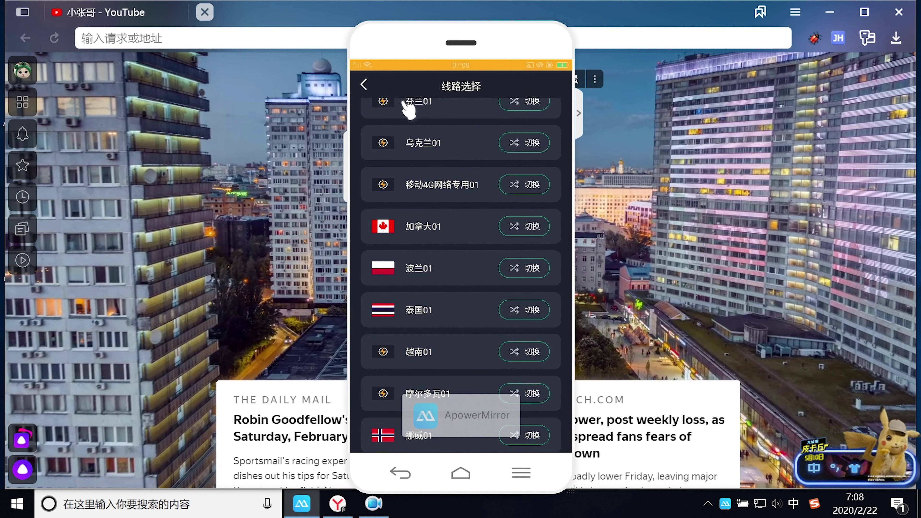
{"action": "scroll", "coordinate": [447, 196], "scroll_direction": "up", "scroll_amount": 8}
{"action": "scroll", "coordinate": [450, 197], "scroll_direction": "up", "scroll_amount": 20}
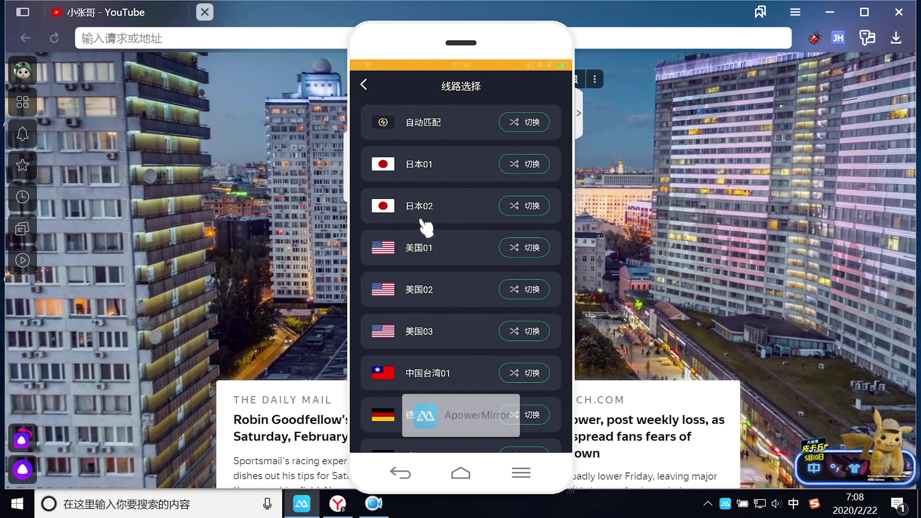
{"action": "scroll", "coordinate": [432, 232], "scroll_direction": "down", "scroll_amount": 6}
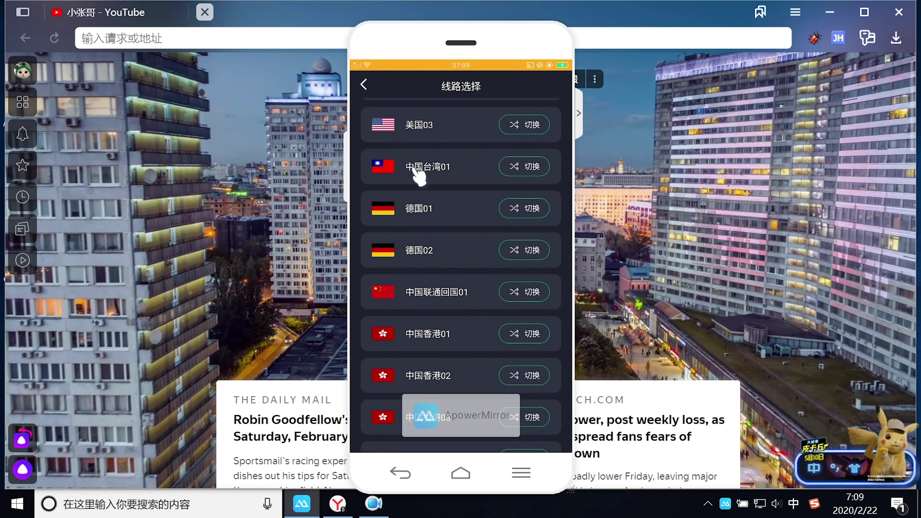
{"action": "scroll", "coordinate": [421, 178], "scroll_direction": "down", "scroll_amount": 8}
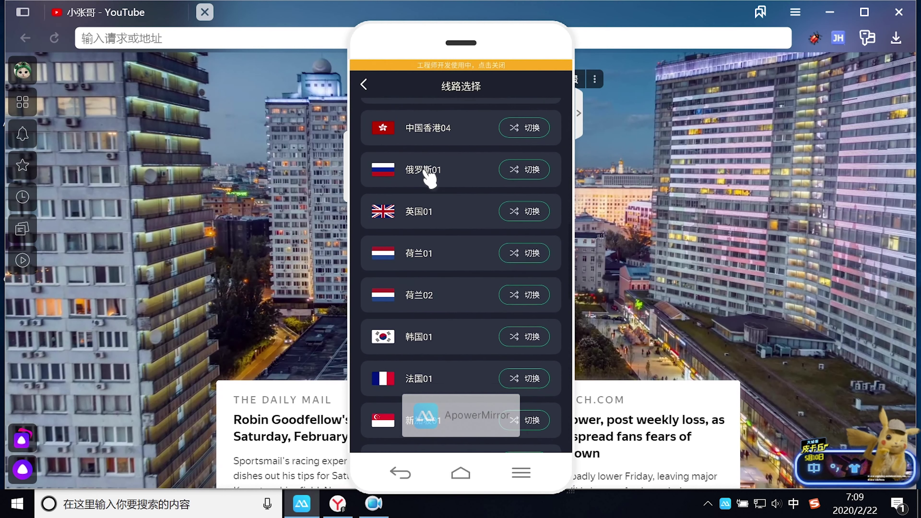
{"action": "scroll", "coordinate": [430, 178], "scroll_direction": "up", "scroll_amount": 6}
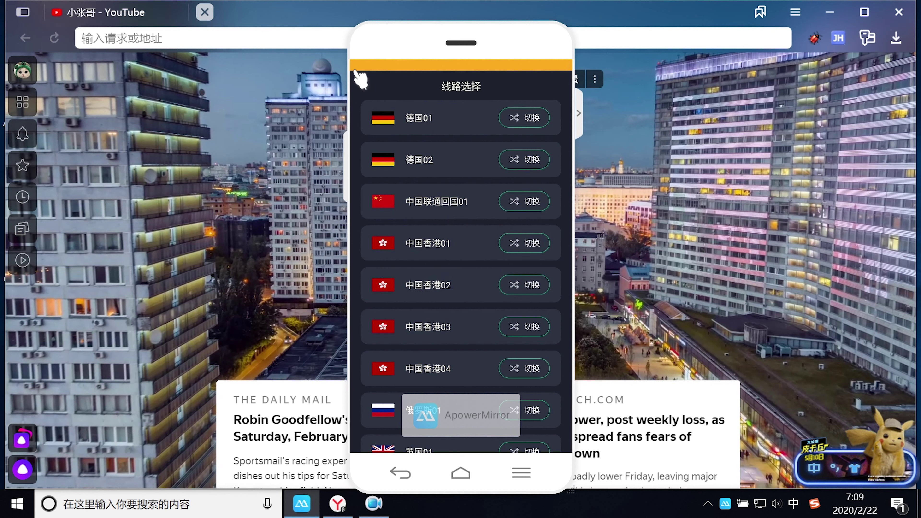
{"action": "scroll", "coordinate": [430, 182], "scroll_direction": "up", "scroll_amount": 5}
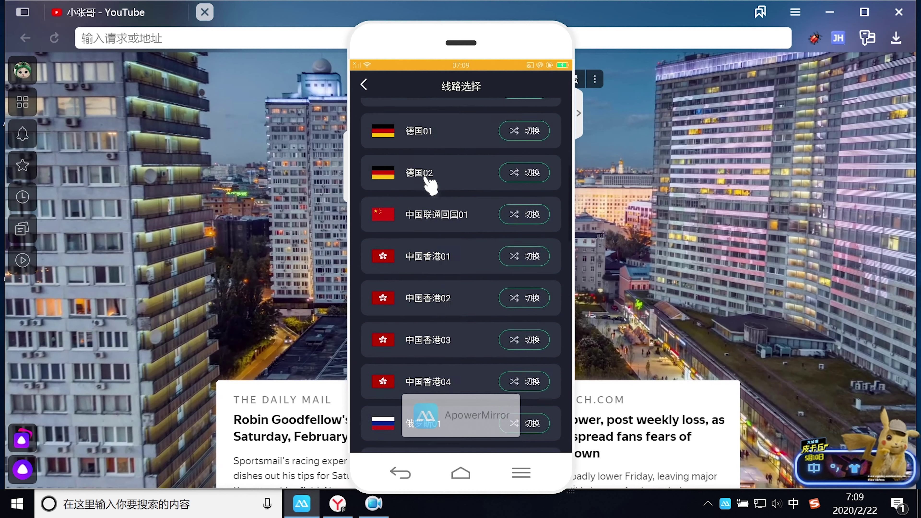
{"action": "scroll", "coordinate": [437, 191], "scroll_direction": "down", "scroll_amount": 10}
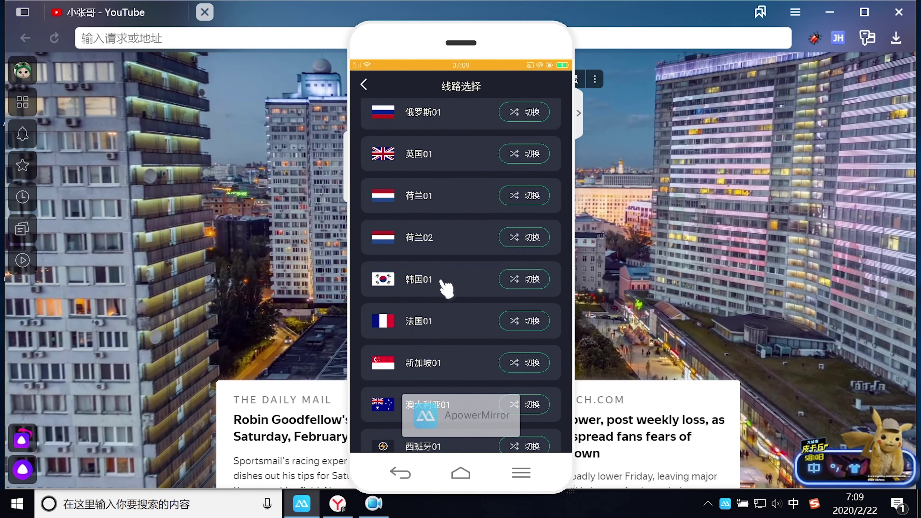
{"action": "scroll", "coordinate": [448, 278], "scroll_direction": "down", "scroll_amount": 10}
{"action": "scroll", "coordinate": [437, 276], "scroll_direction": "up", "scroll_amount": 8}
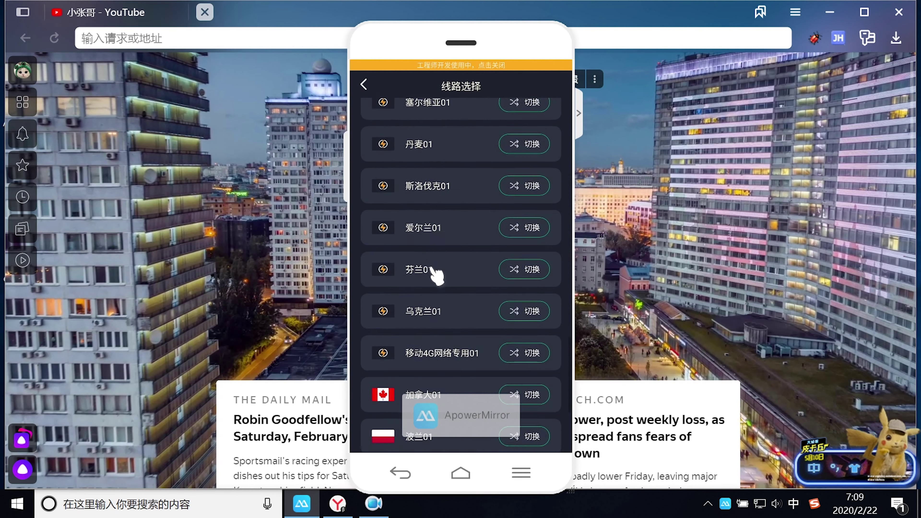
{"action": "scroll", "coordinate": [437, 276], "scroll_direction": "up", "scroll_amount": 10}
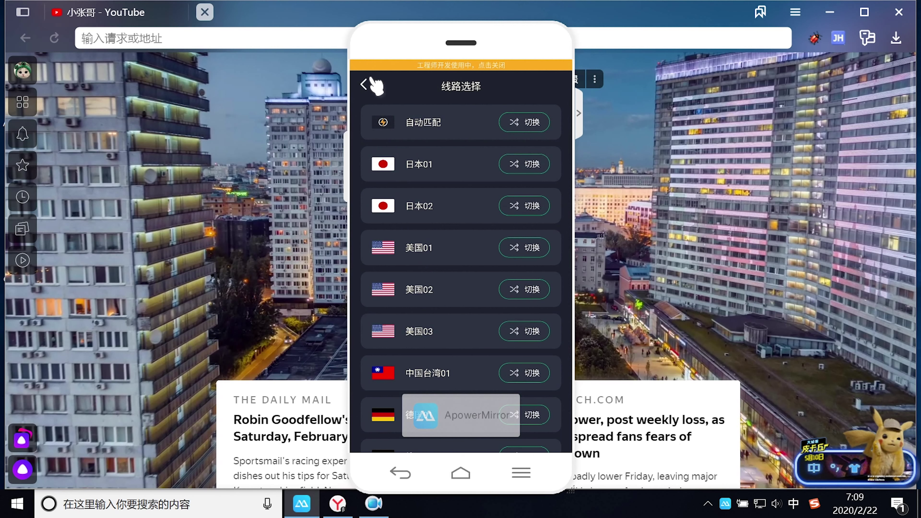
{"action": "left_click", "coordinate": [365, 87]}
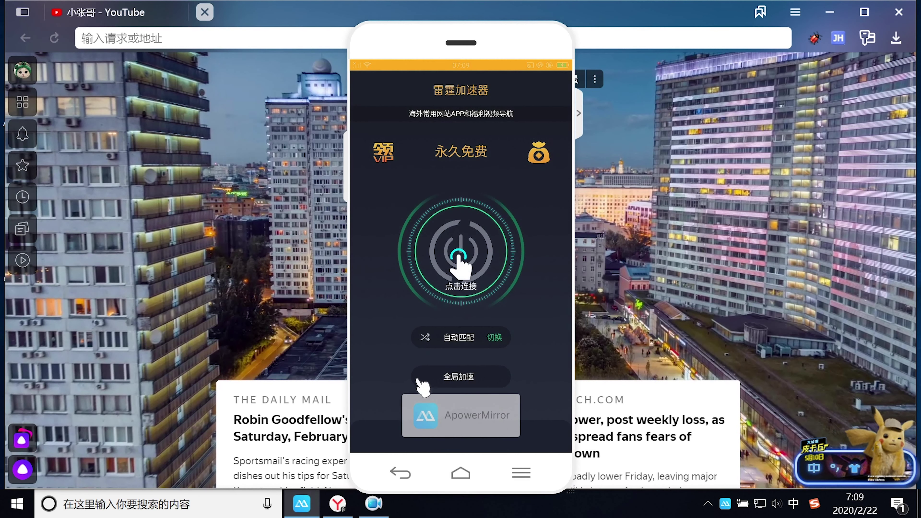
Step: Switch 雷霆加速器 to 智能加速 mode and connect the VPN, always allowing its VPN permission
{"action": "left_click", "coordinate": [468, 377]}
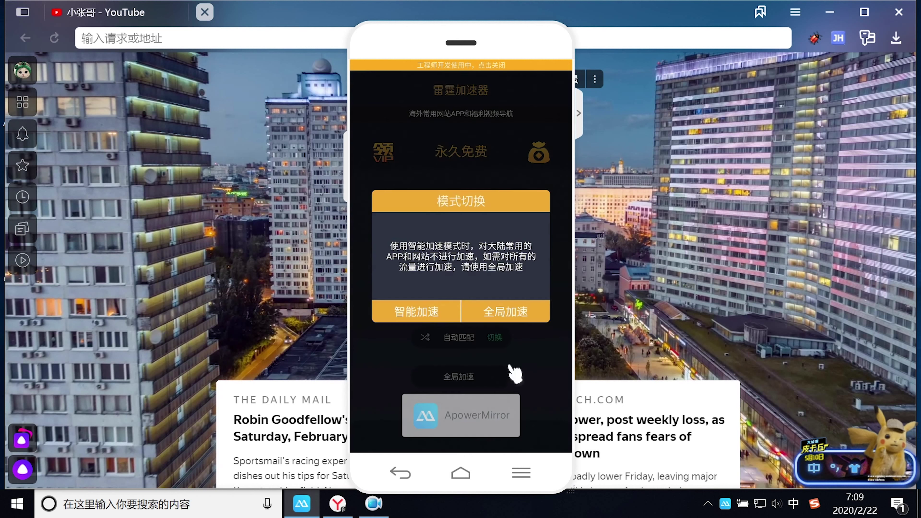
{"action": "left_click", "coordinate": [414, 311]}
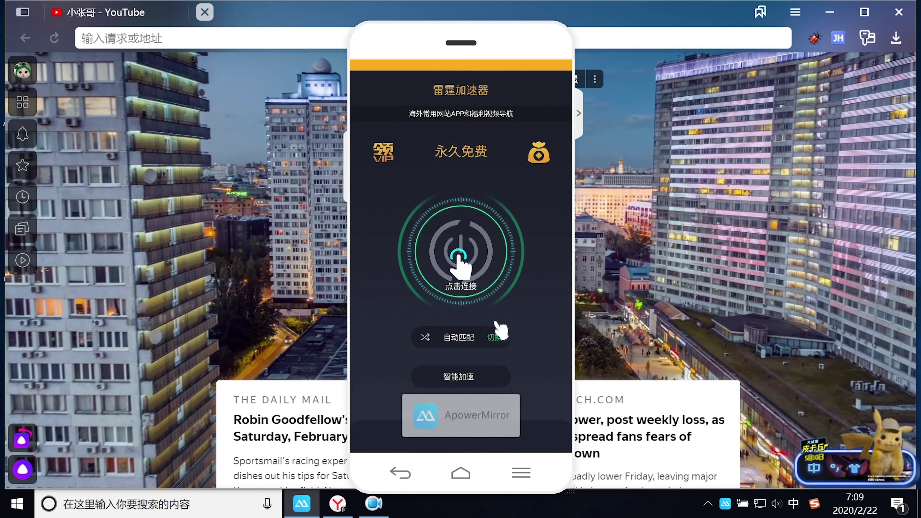
{"action": "left_click", "coordinate": [458, 256]}
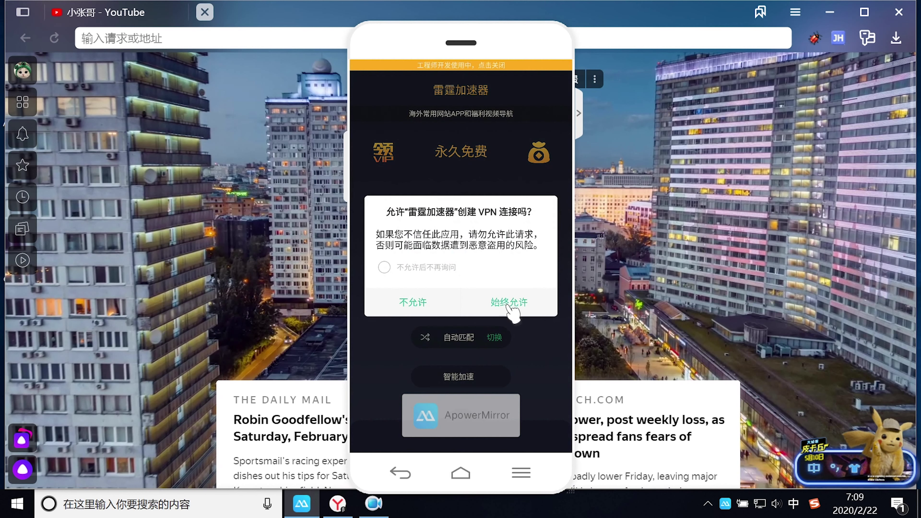
{"action": "left_click", "coordinate": [509, 305]}
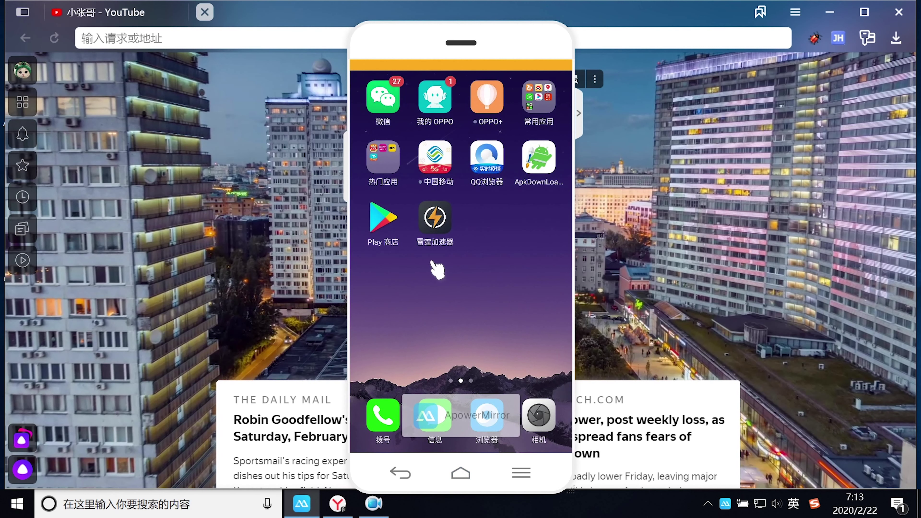
Step: Open google.com in the phone's web browser through the VPN
{"action": "left_click", "coordinate": [487, 399]}
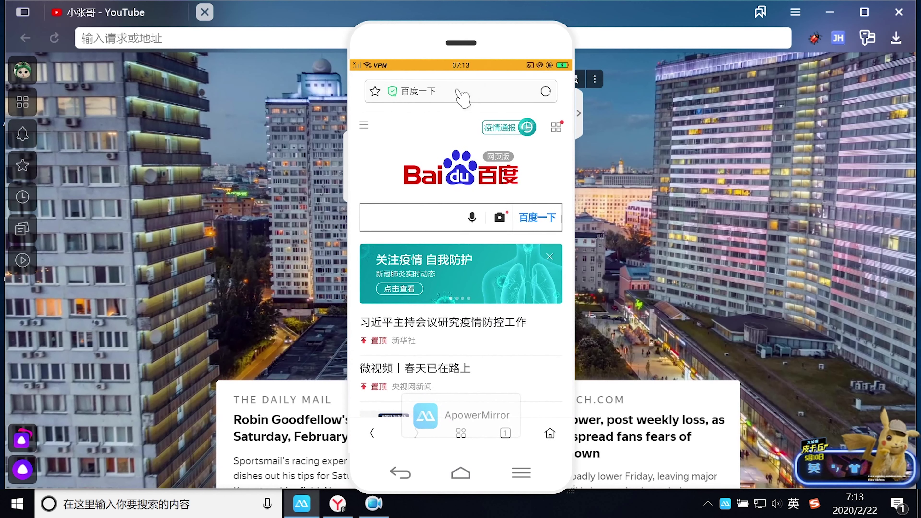
{"action": "left_click", "coordinate": [458, 90]}
{"action": "type", "text": "go"}
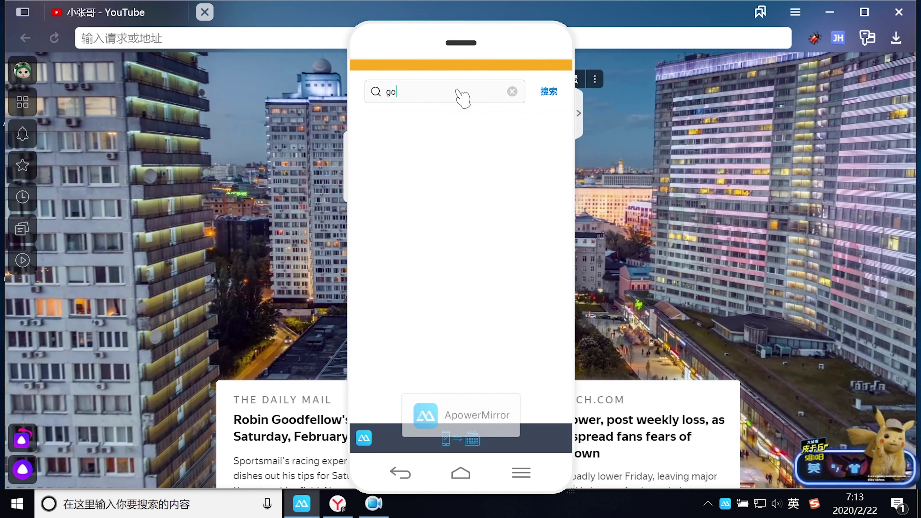
{"action": "type", "text": "o"}
{"action": "type", "text": "gl"}
{"action": "key", "text": "BackSpace"}
{"action": "key", "text": "BackSpace"}
{"action": "key", "text": "BackSpace"}
{"action": "key", "text": "BackSpace"}
{"action": "key", "text": "BackSpace"}
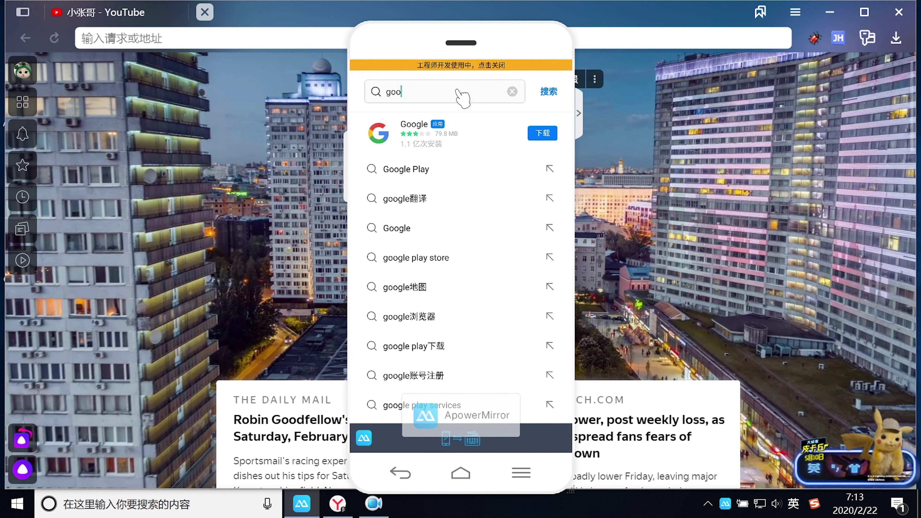
{"action": "type", "text": "google.com"}
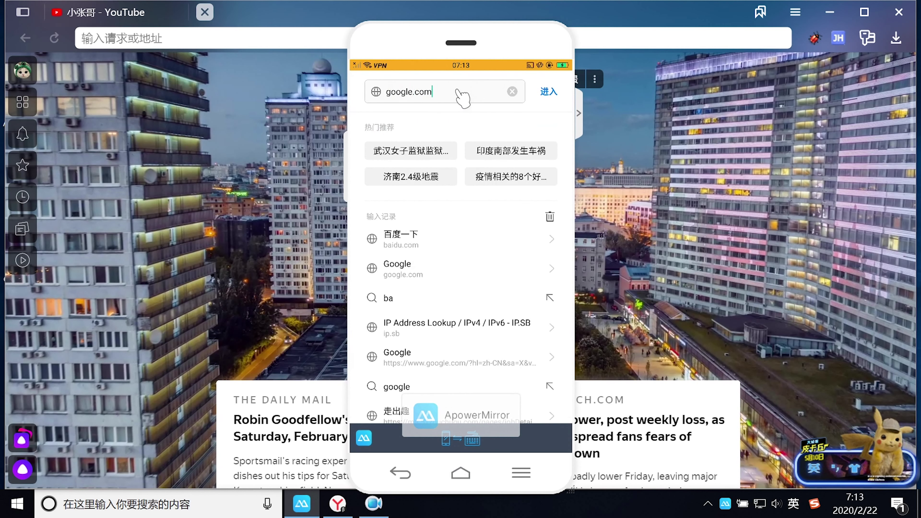
{"action": "key", "text": "Return"}
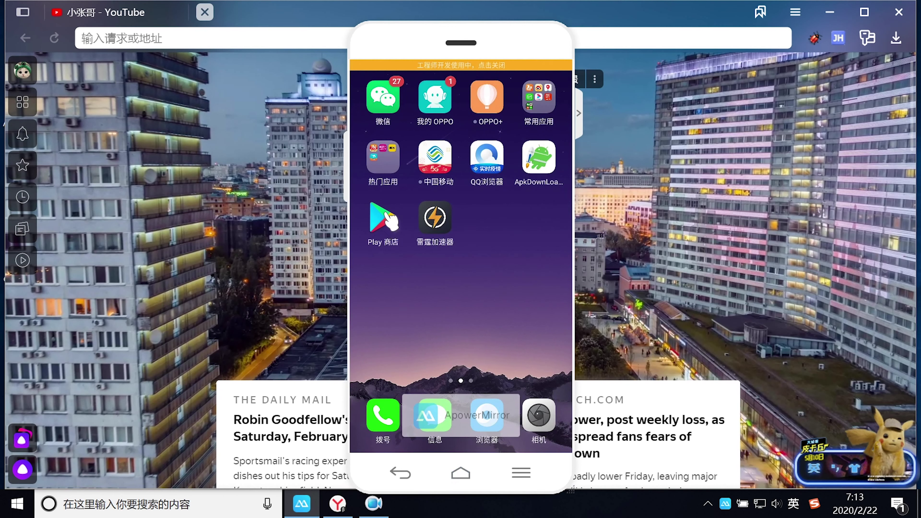
Step: Search the Play Store for youtube and start installing the YouTube app by Google LLC
{"action": "left_click", "coordinate": [382, 217]}
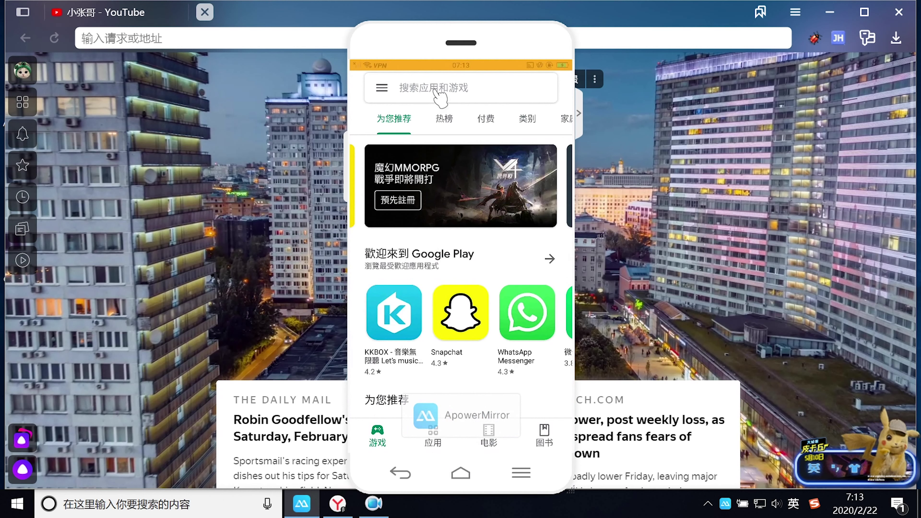
{"action": "left_click", "coordinate": [438, 91]}
{"action": "left_click", "coordinate": [440, 131]}
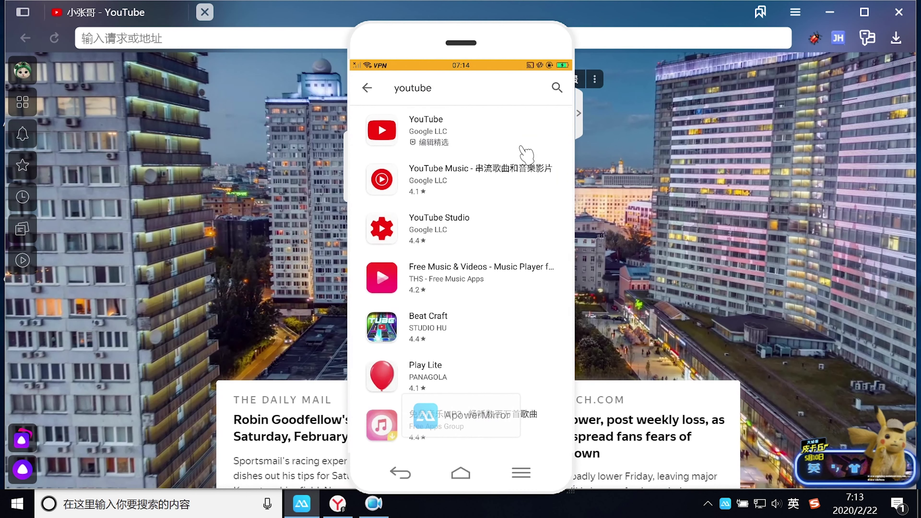
{"action": "left_click", "coordinate": [460, 130]}
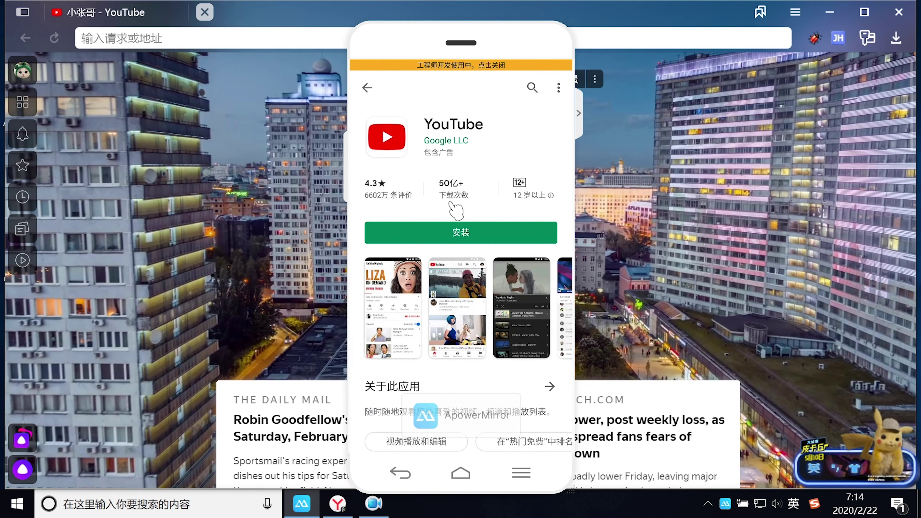
{"action": "left_click", "coordinate": [492, 236]}
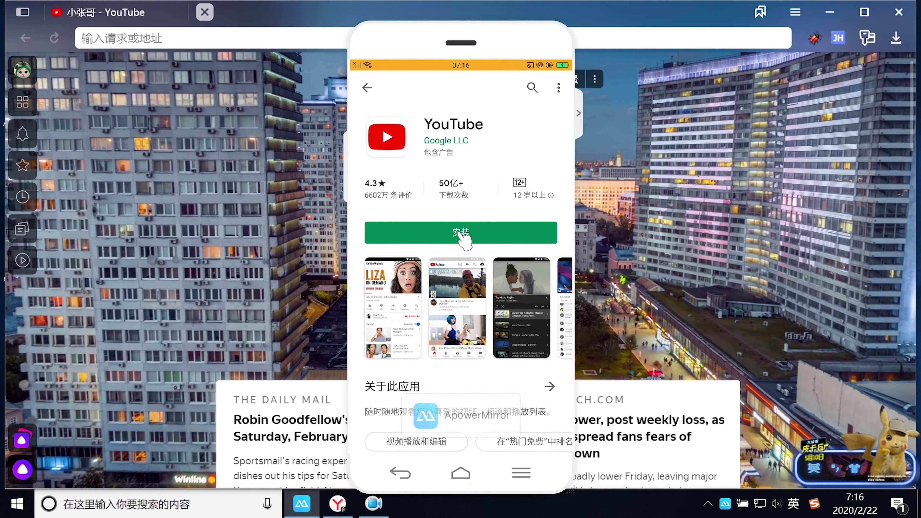
Step: Retry installing YouTube from its Play Store page
{"action": "left_click", "coordinate": [459, 233]}
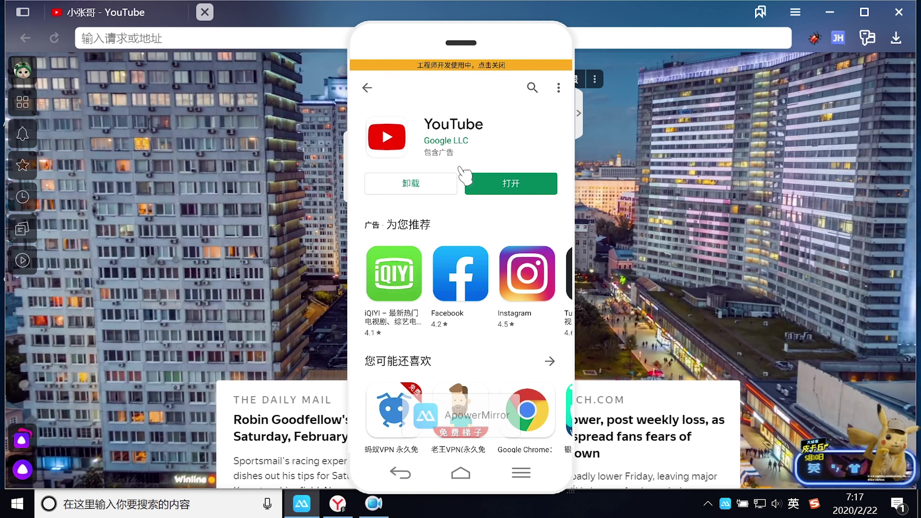
Step: Launch YouTube and search for 4k
{"action": "left_click", "coordinate": [515, 184]}
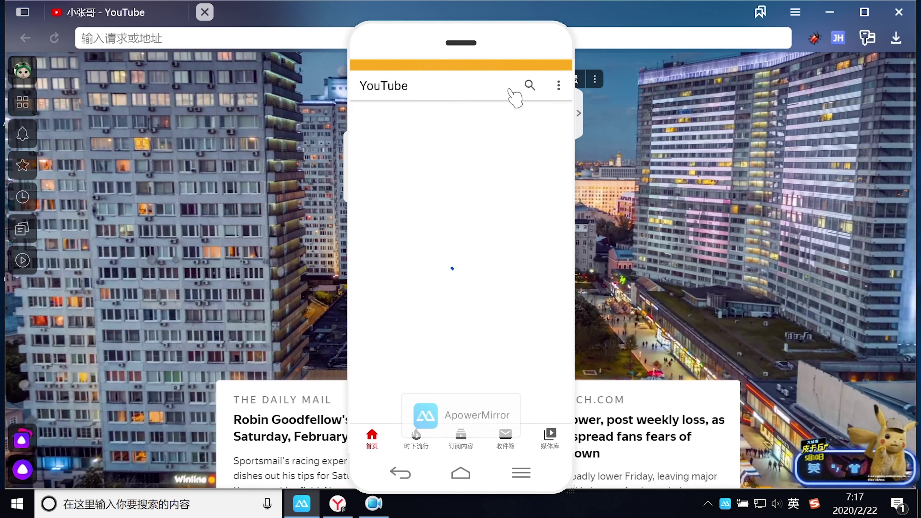
{"action": "left_click", "coordinate": [529, 86]}
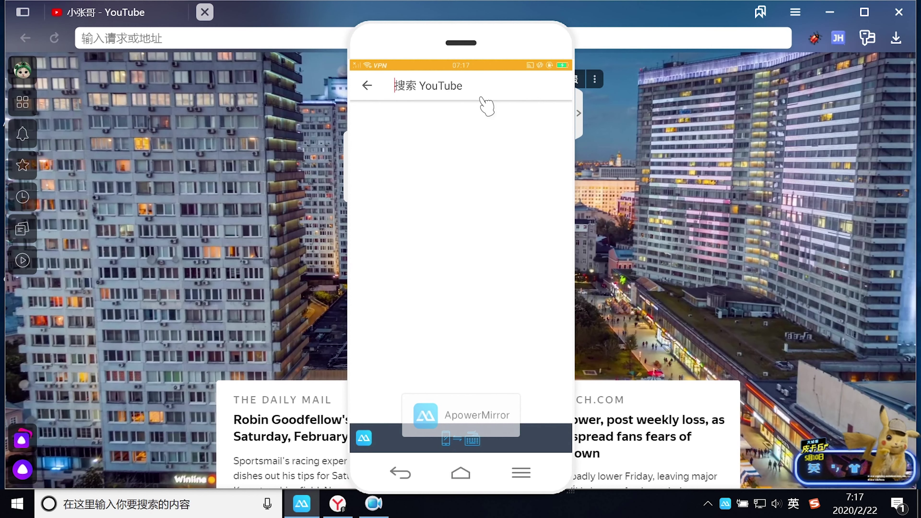
{"action": "type", "text": "4k"}
{"action": "key", "text": "Return"}
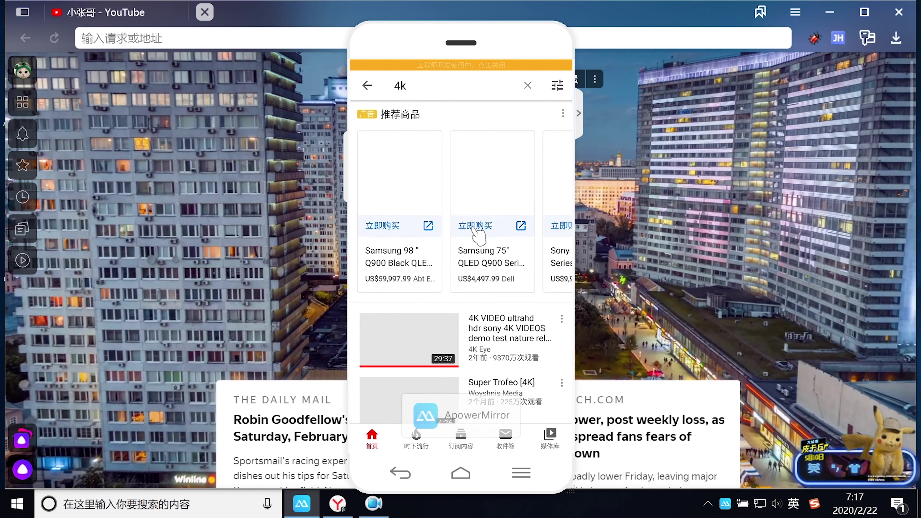
Step: Scroll the 4k results and play the COSTA RICA IN 4K 60fps HDR video
{"action": "scroll", "coordinate": [478, 236], "scroll_direction": "down", "scroll_amount": 5}
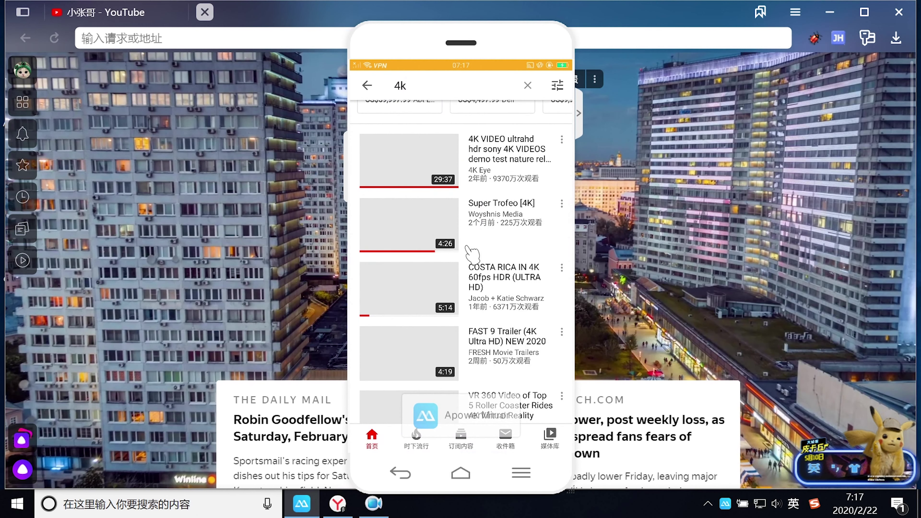
{"action": "scroll", "coordinate": [472, 254], "scroll_direction": "down", "scroll_amount": 4}
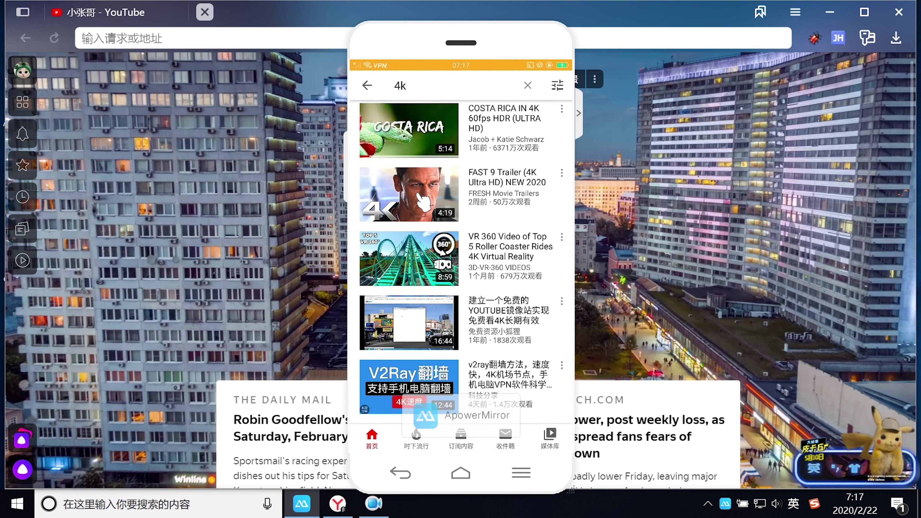
{"action": "scroll", "coordinate": [422, 203], "scroll_direction": "up", "scroll_amount": 8}
{"action": "scroll", "coordinate": [421, 254], "scroll_direction": "down", "scroll_amount": 3}
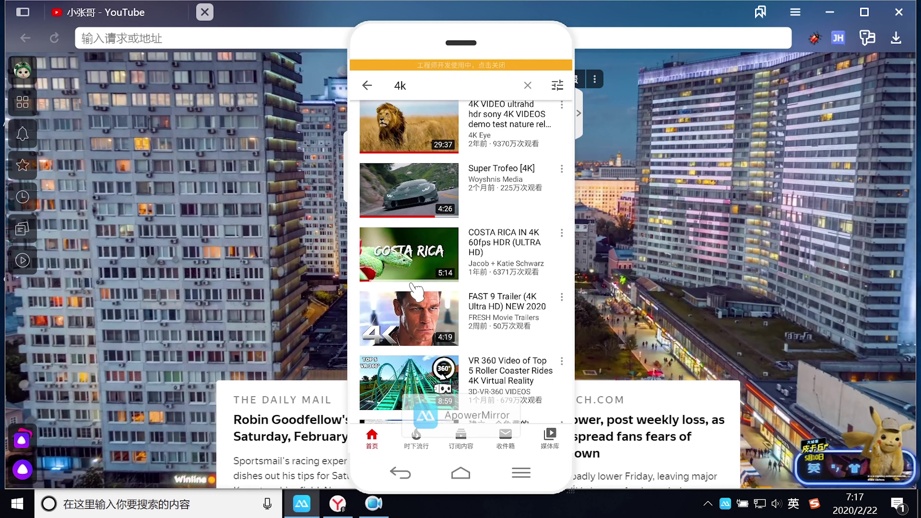
{"action": "left_click", "coordinate": [416, 251]}
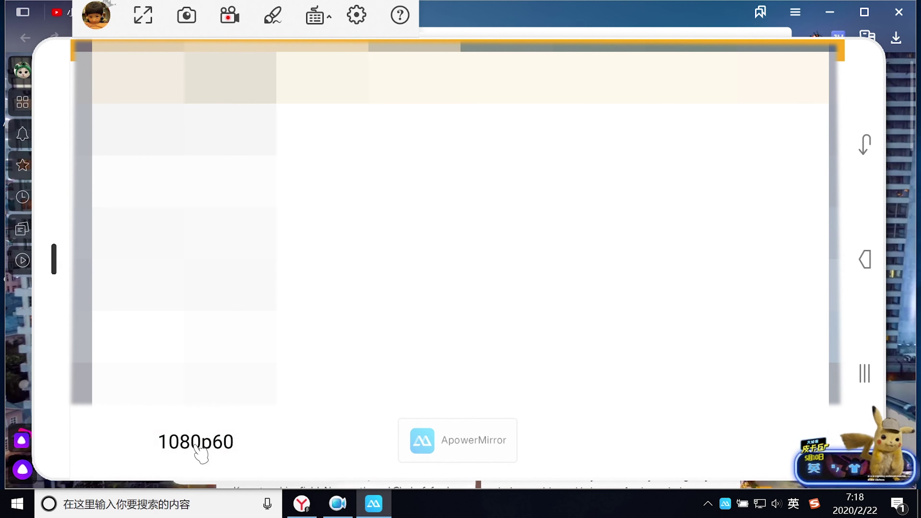
Step: Set the Costa Rica video to 1080p60 and skip ahead to about 1:30 of 5:14
{"action": "left_click", "coordinate": [226, 453]}
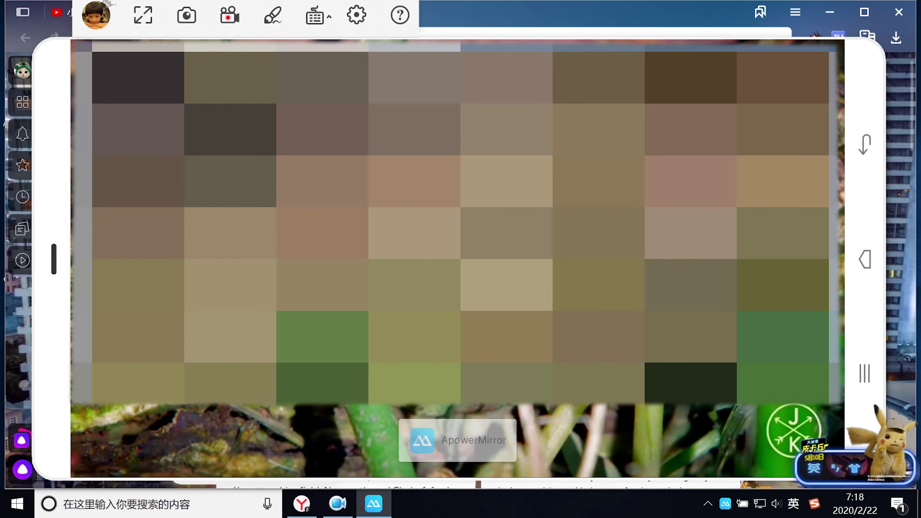
{"action": "left_click", "coordinate": [221, 429]}
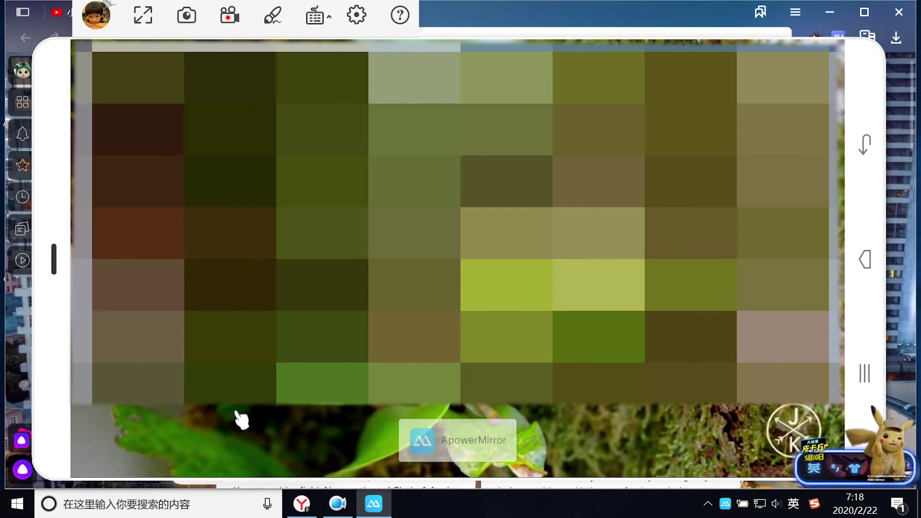
{"action": "left_click", "coordinate": [241, 450]}
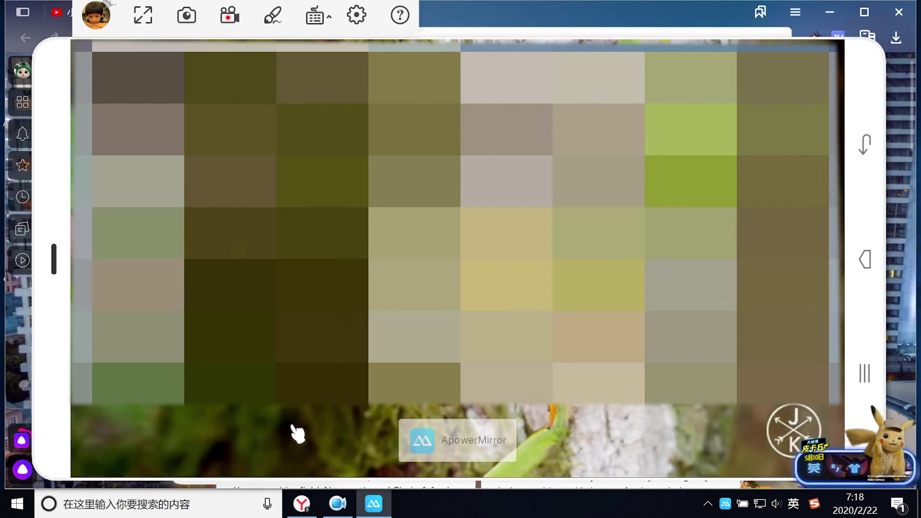
{"action": "left_click", "coordinate": [294, 430]}
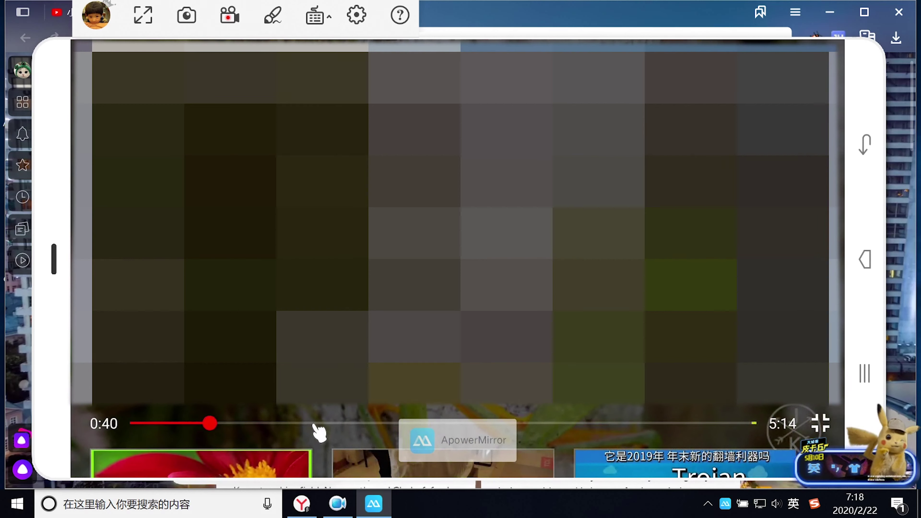
{"action": "left_click", "coordinate": [314, 423]}
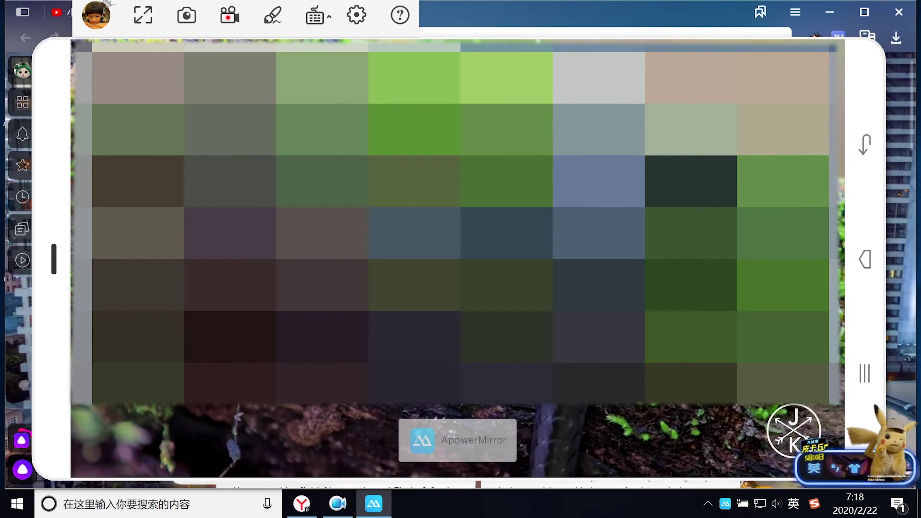
{"action": "left_click", "coordinate": [532, 437]}
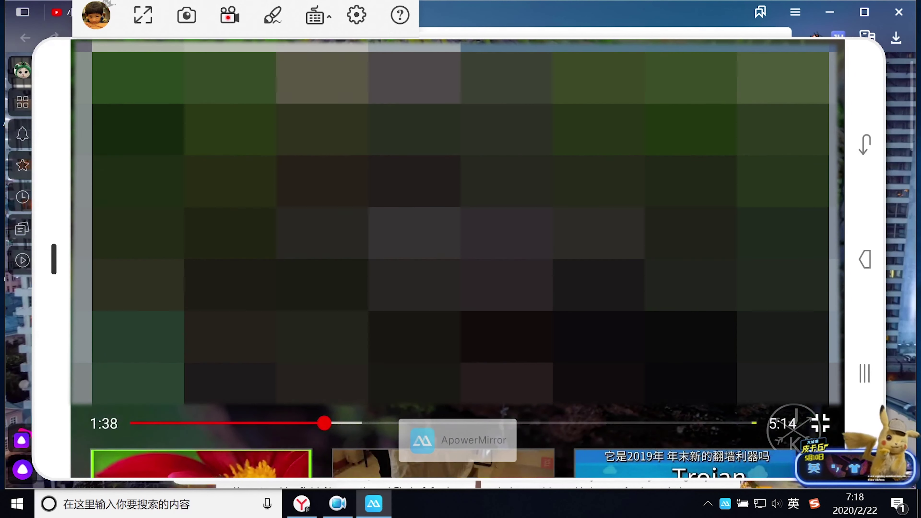